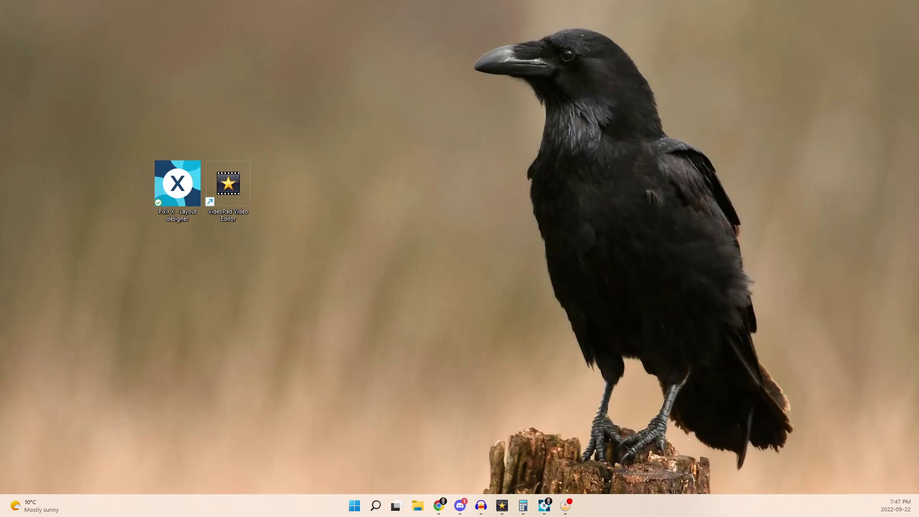
Place the Audacity and StreamElements SE.Live shortcuts in a row after the VideoPad shortcut on the desktop.
left_click_drag(918, 230, 435, 220)
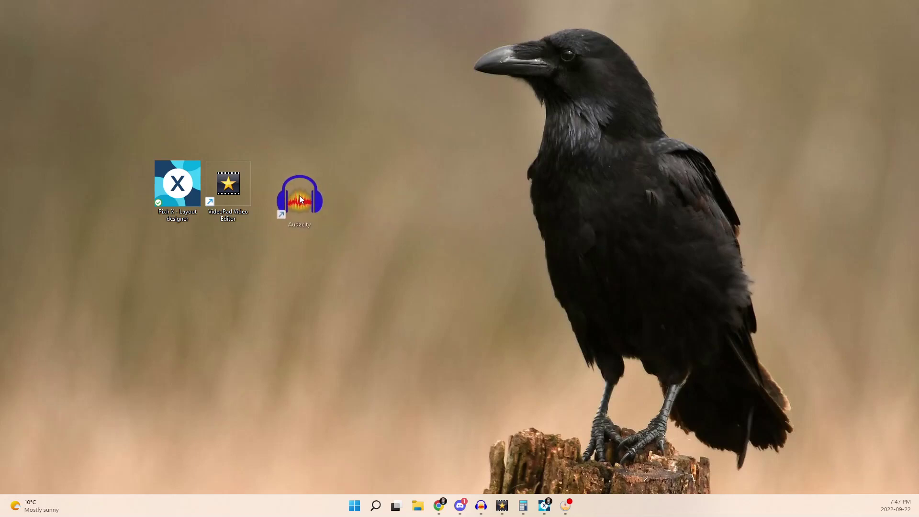
left_click_drag(300, 198, 297, 194)
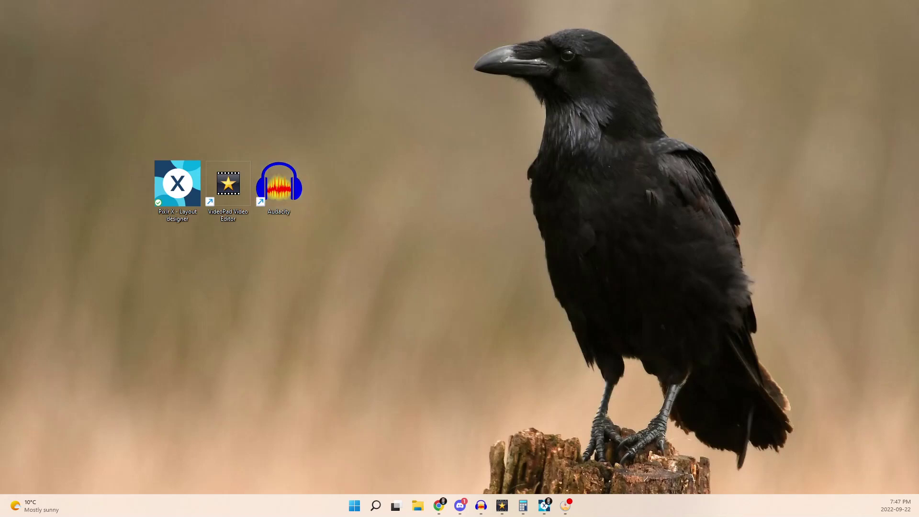
left_click_drag(918, 229, 369, 194)
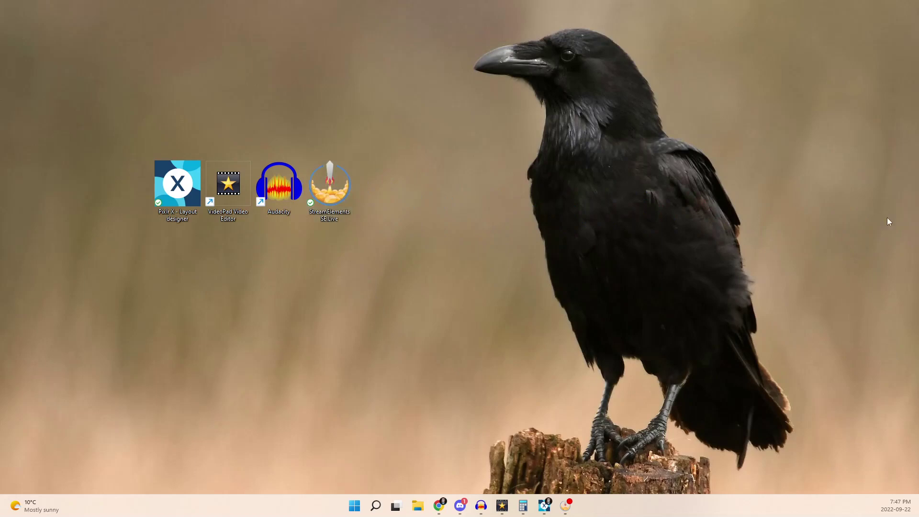
left_click_drag(402, 198, 401, 198)
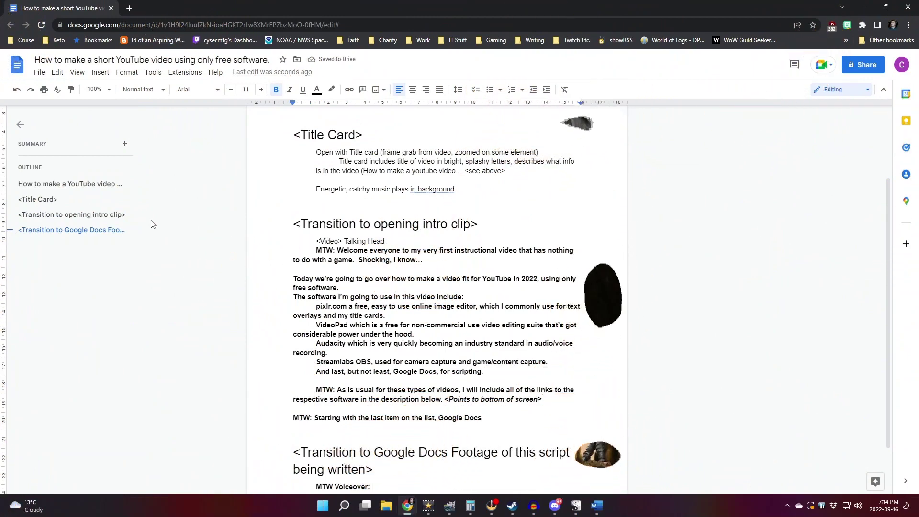
Write the MTW Voiceover line in Google Docs: "While I don't subscribe to any particular format for scripting, I have found Google Docs an invaluable tool...".
type("While")
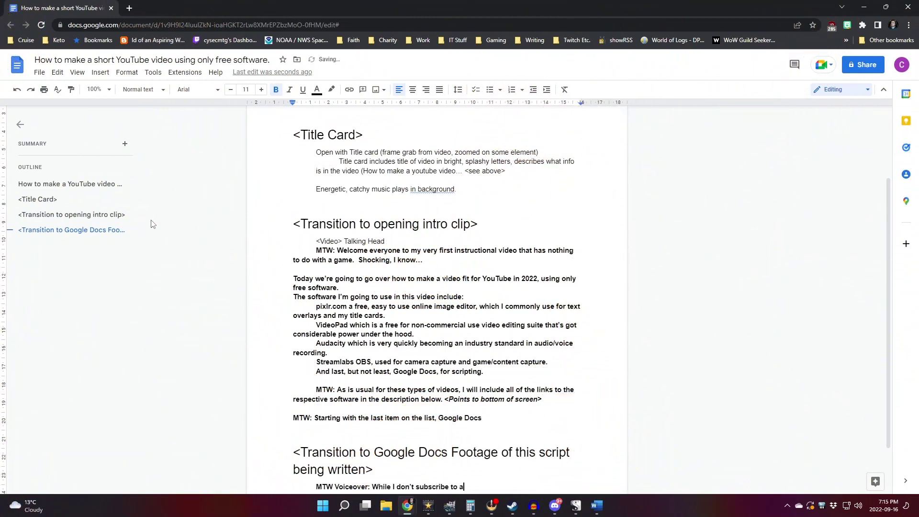
type(" I don't subscribe to any particular format for scripting, I have fou")
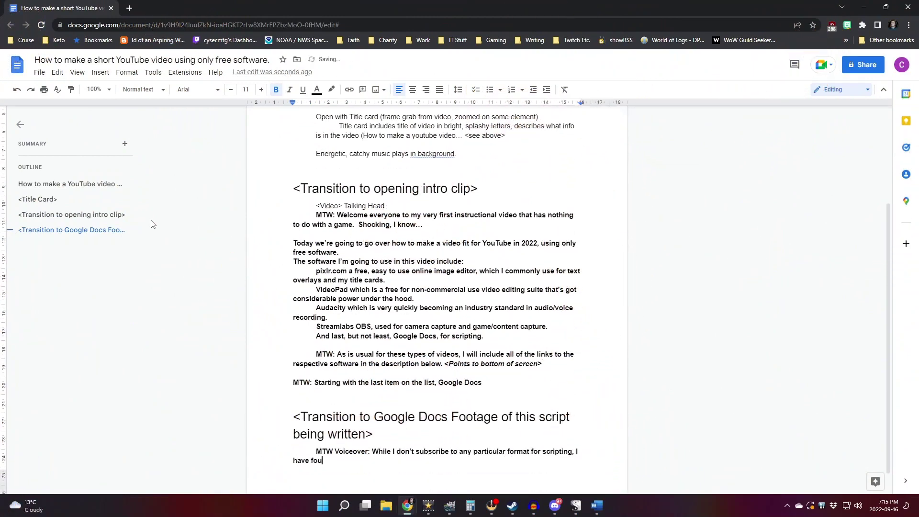
type("nd Google Docs an invaluable tool when it comes to getting the thoug")
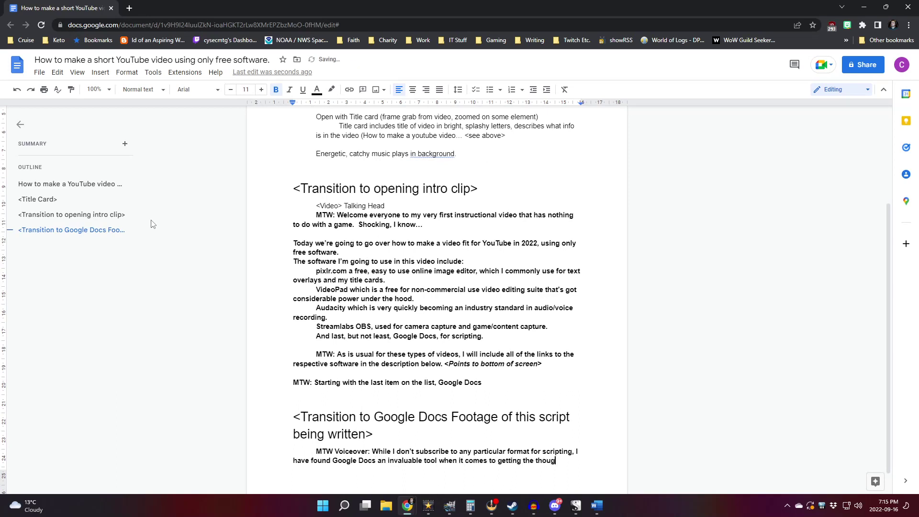
type("hts and direction of a v")
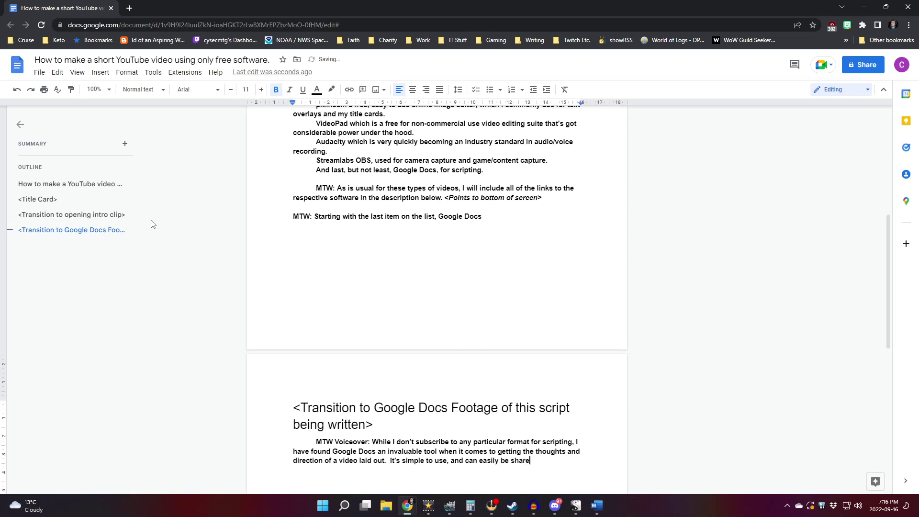
type("ollabor")
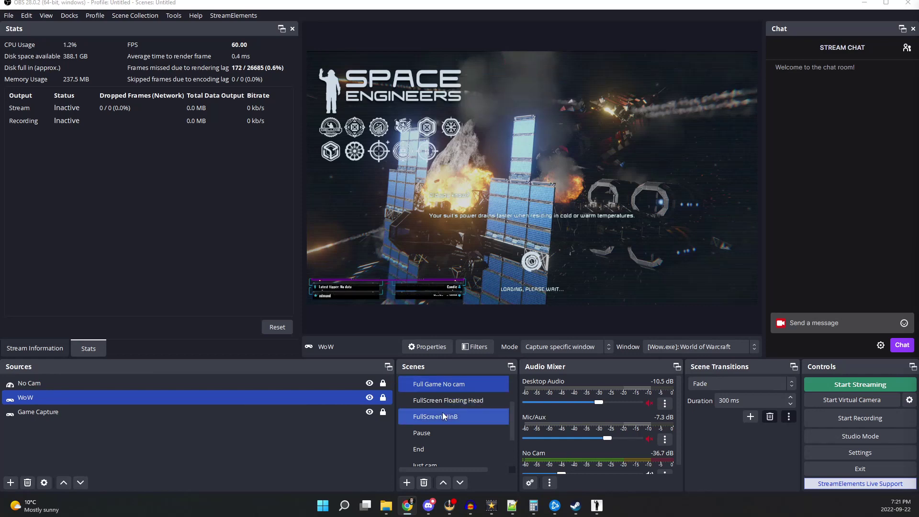
Look through the list of scenes in OBS, from the full-game scenes down to Full Game No cam 2.
scroll(448, 422, "down", 1)
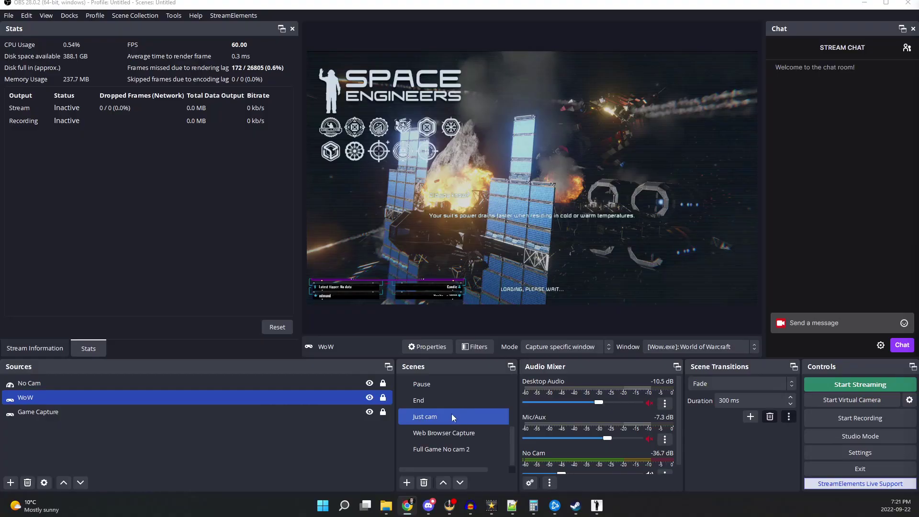
left_click(446, 404)
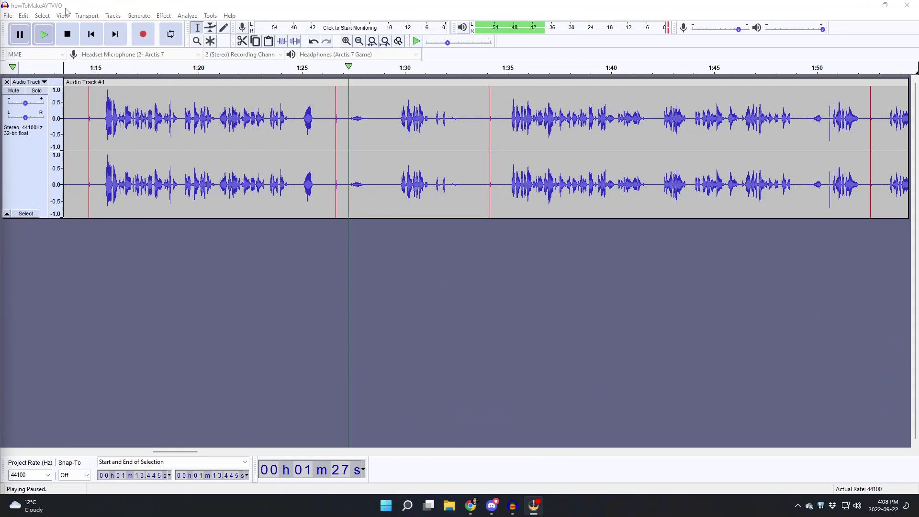
Play and pause the voice-over track in Audacity, and start playback again from about 56.8 seconds.
left_click(52, 36)
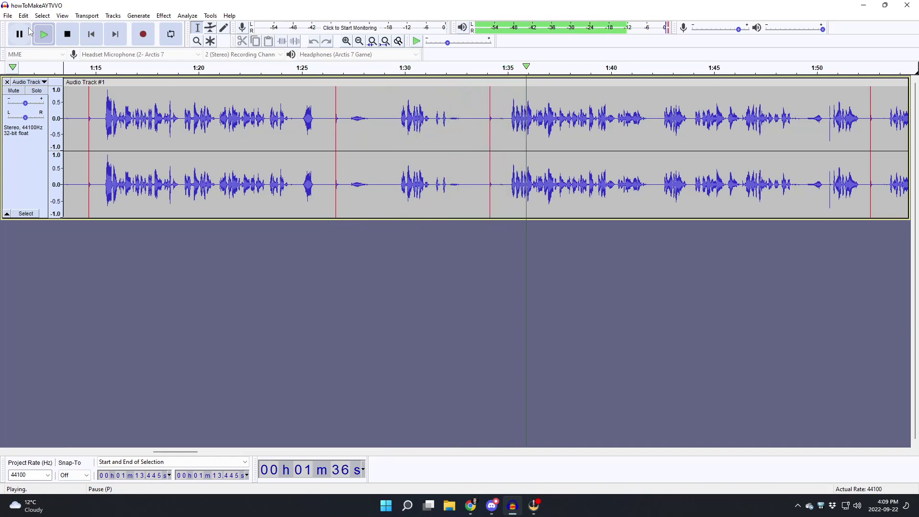
left_click(29, 32)
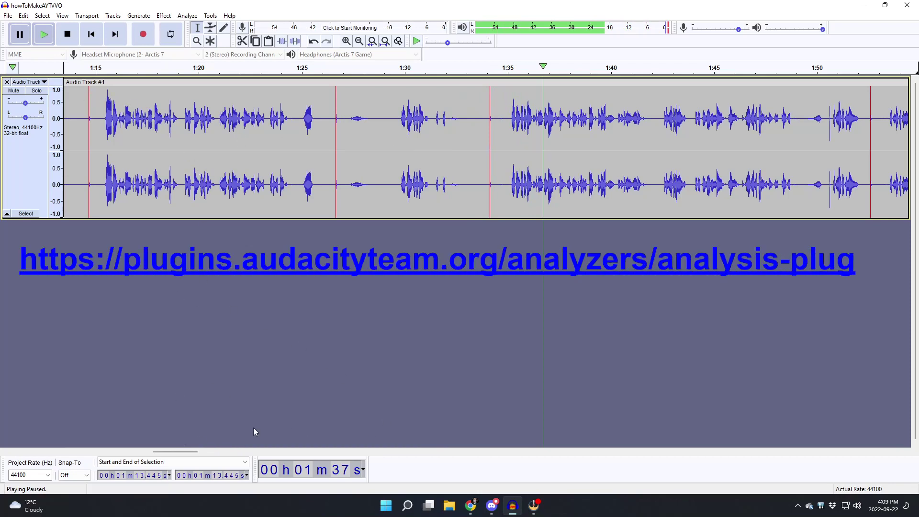
left_click_drag(175, 452, 156, 431)
left_click(130, 102)
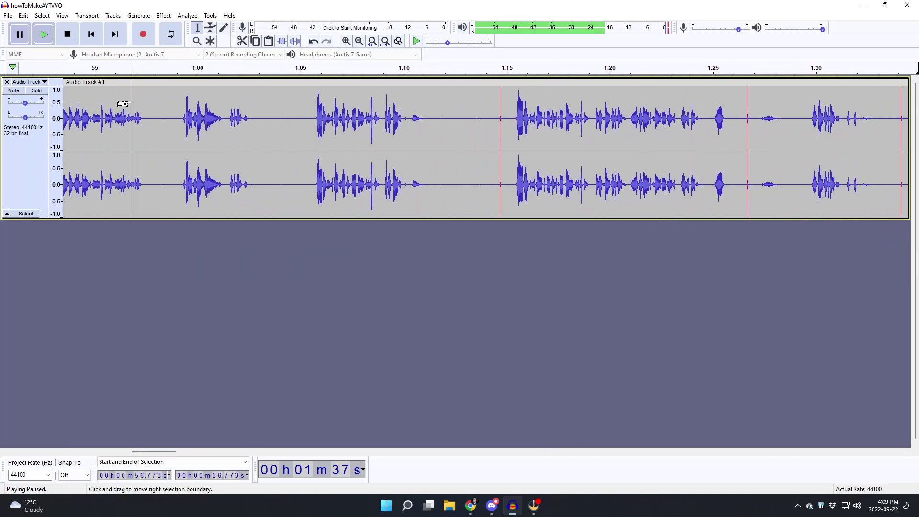
left_click(44, 34)
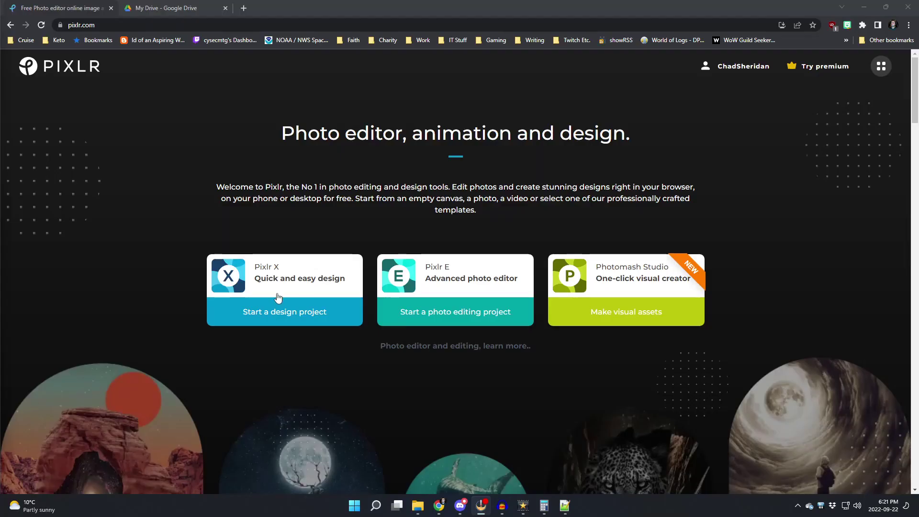
Start a Pixlr X design project and open the VideoPad screenshot as its background image.
left_click(277, 298)
left_click(412, 207)
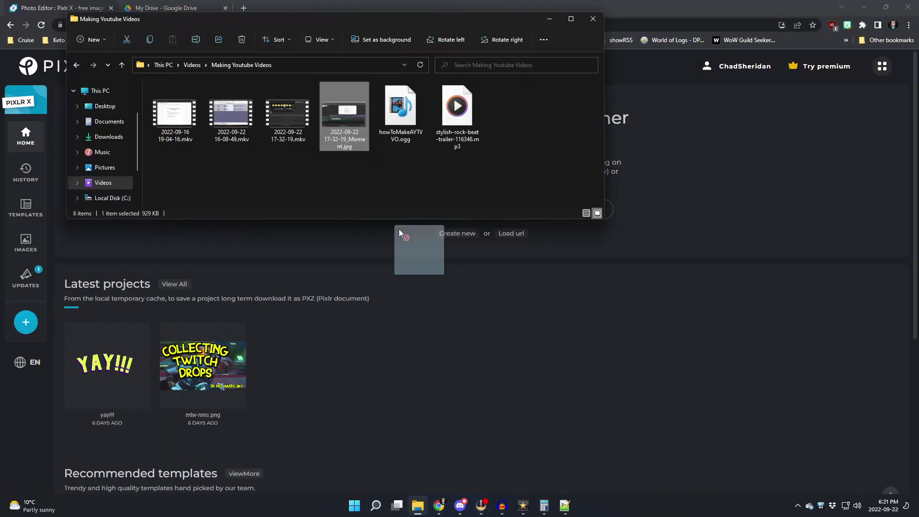
left_click_drag(398, 228, 570, 287)
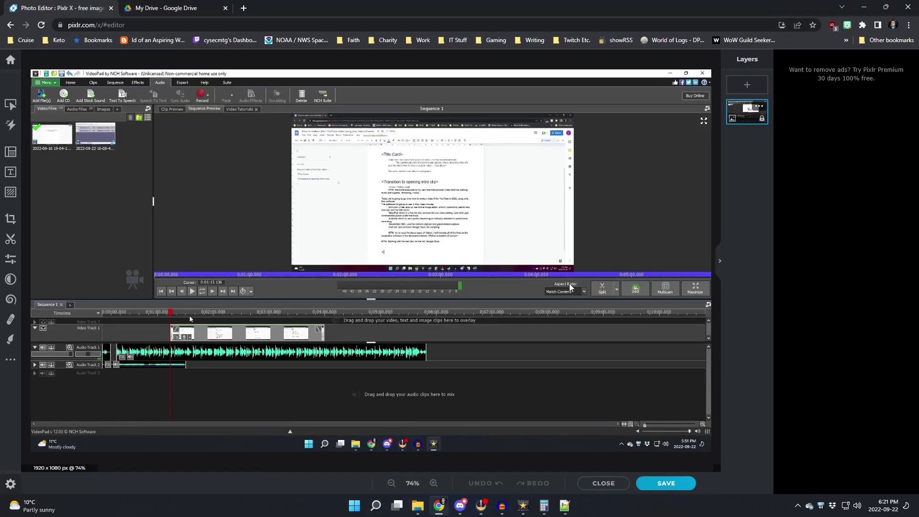
Add the yellow "NOW or NEVER" text template and place it over the upper-left part of the image.
key("t")
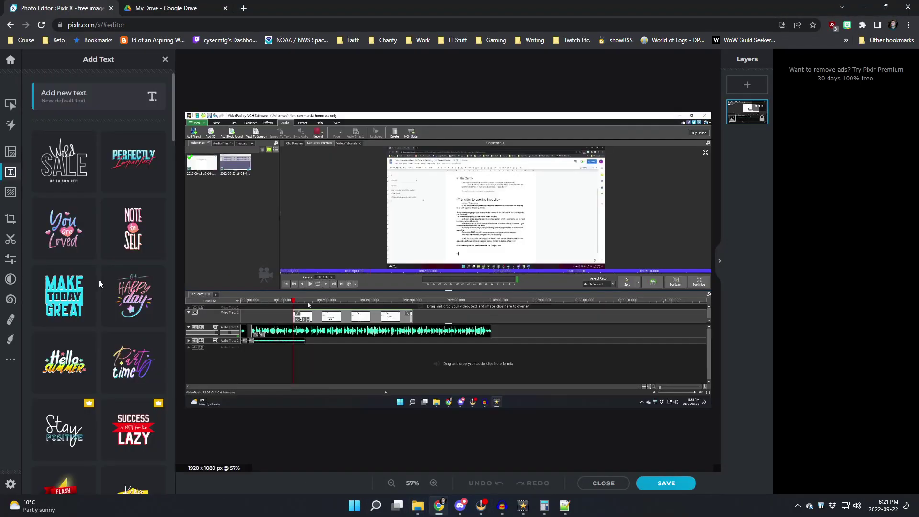
scroll(99, 283, "down", 20)
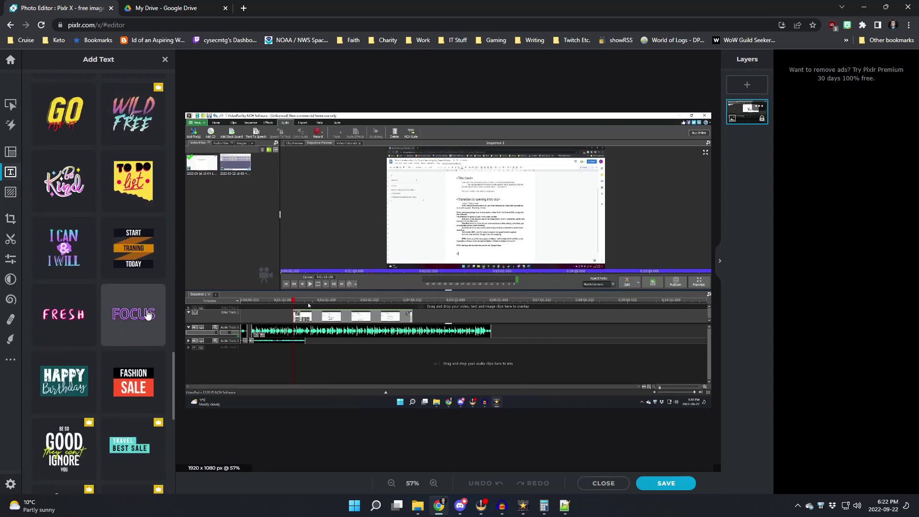
scroll(148, 315, "down", 5)
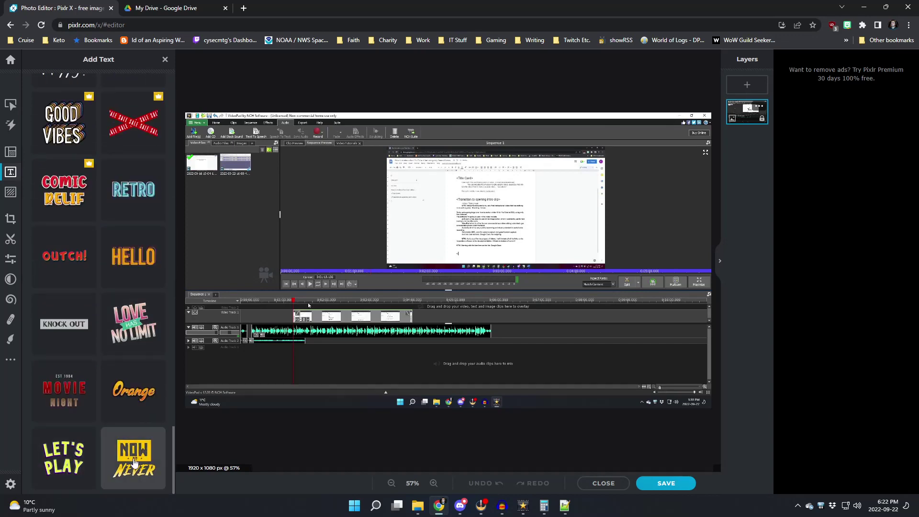
left_click(135, 462)
left_click_drag(435, 260, 223, 226)
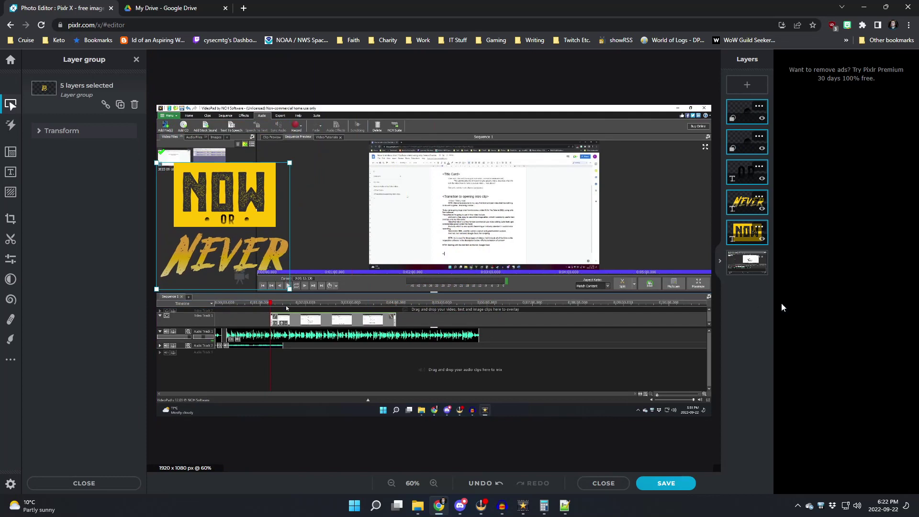
Replace the NOW text with "MAKING YOUTUBE".
left_click(747, 234)
double_click(44, 179)
type("MAKING YOUTUBE")
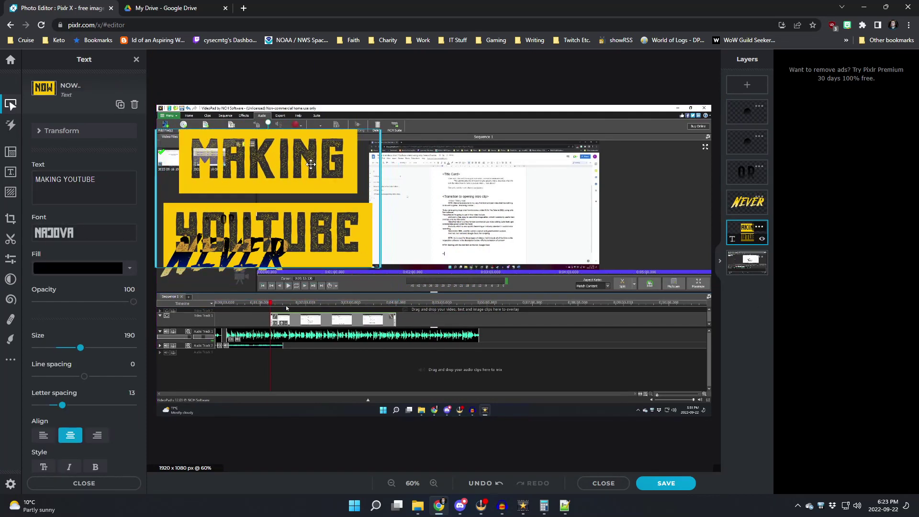
Replace the "Or" text with "Videos" beneath the word YOUTUBE and move the NEVER text aside.
left_click(758, 166)
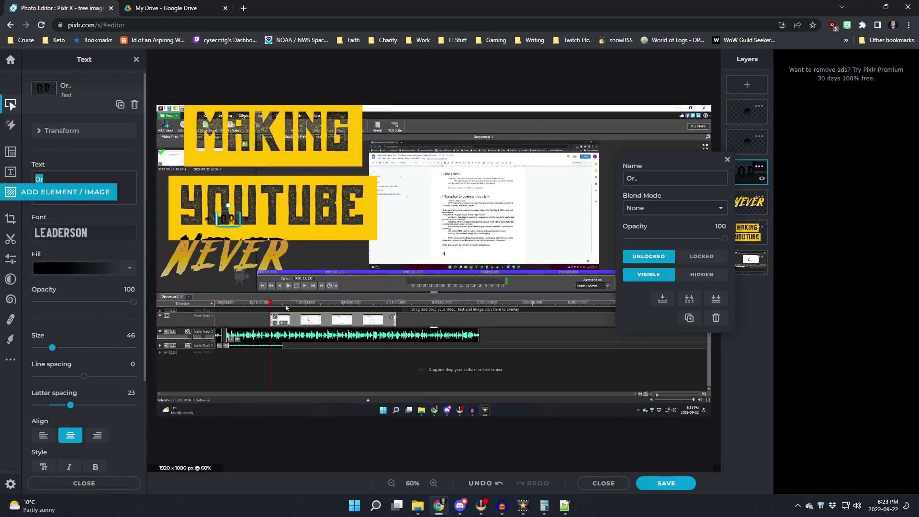
left_click(727, 159)
left_click_drag(228, 219, 325, 267)
Replace the NEVER text with "FOR FREE!!!!".
left_click(744, 199)
left_click_drag(67, 180, 12, 165)
type("FOR")
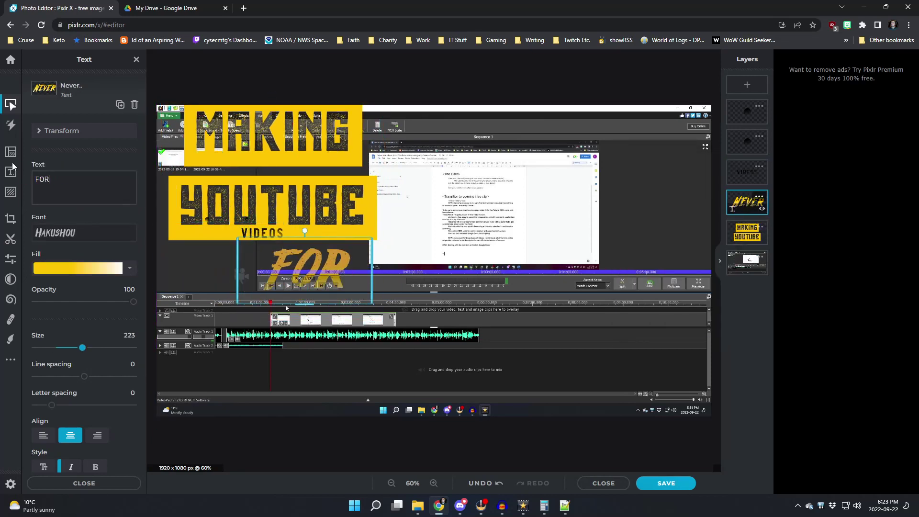
type(" FREE!!!!")
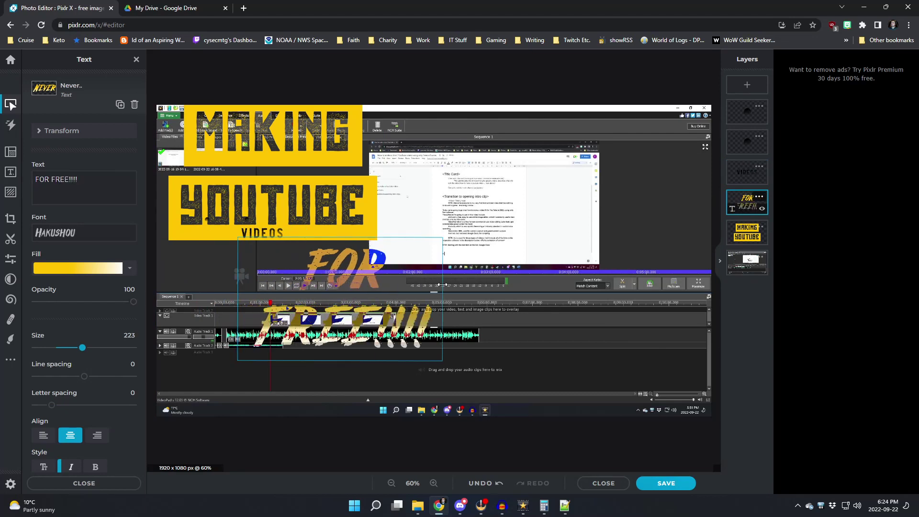
Move the "FOR FREE!!!!" text to the lower-right part of the image.
scroll(107, 412, "down", 3)
left_click(759, 197)
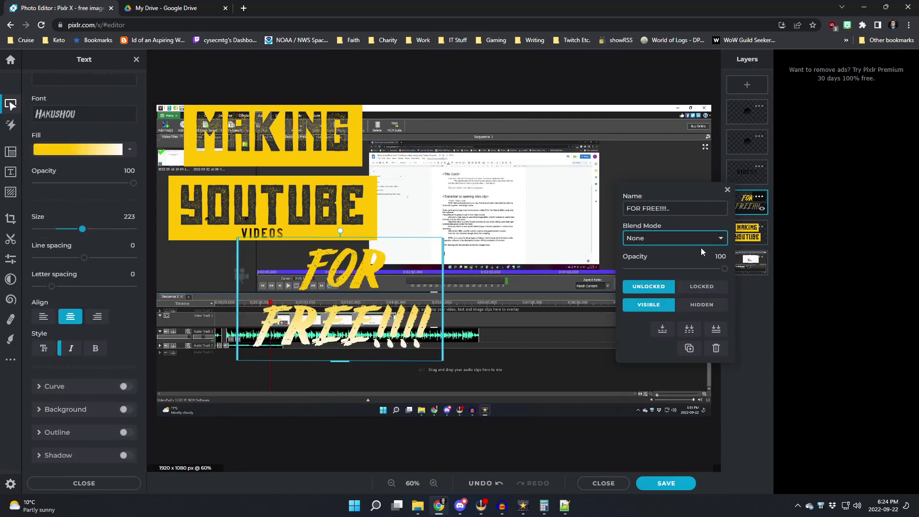
left_click_drag(331, 268, 496, 295)
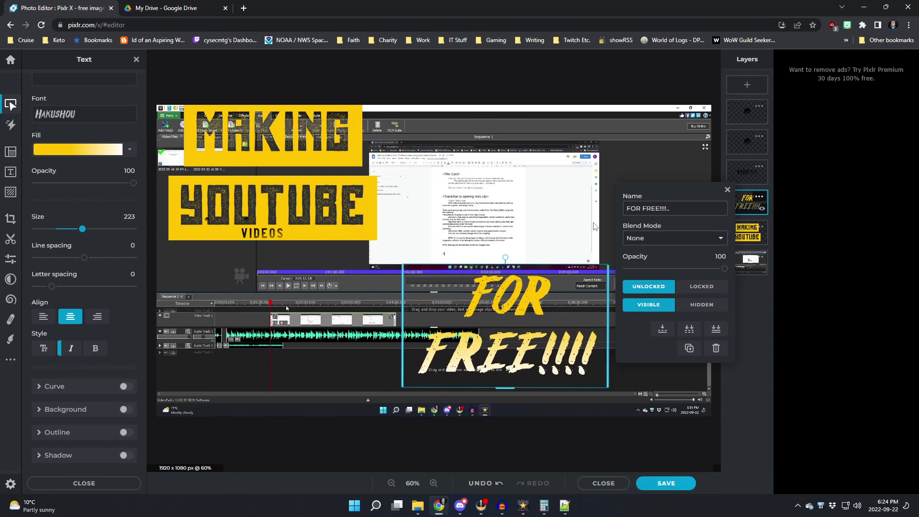
left_click_drag(569, 326, 609, 349)
Position the two dots on either side of VIDEOS and align the VIDEOS and MAKING YOUTUBE texts with them.
left_click_drag(246, 219, 295, 233)
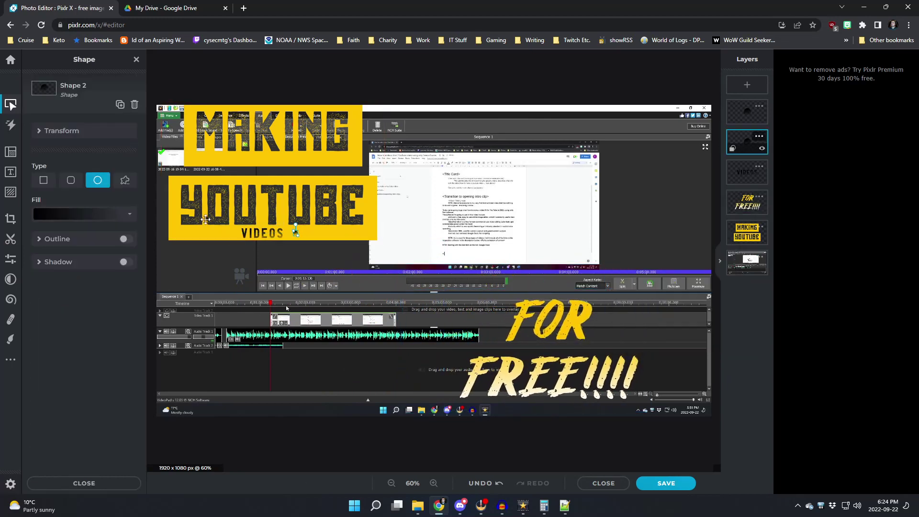
left_click_drag(206, 219, 232, 233)
left_click_drag(272, 202, 267, 204)
left_click_drag(263, 233, 265, 233)
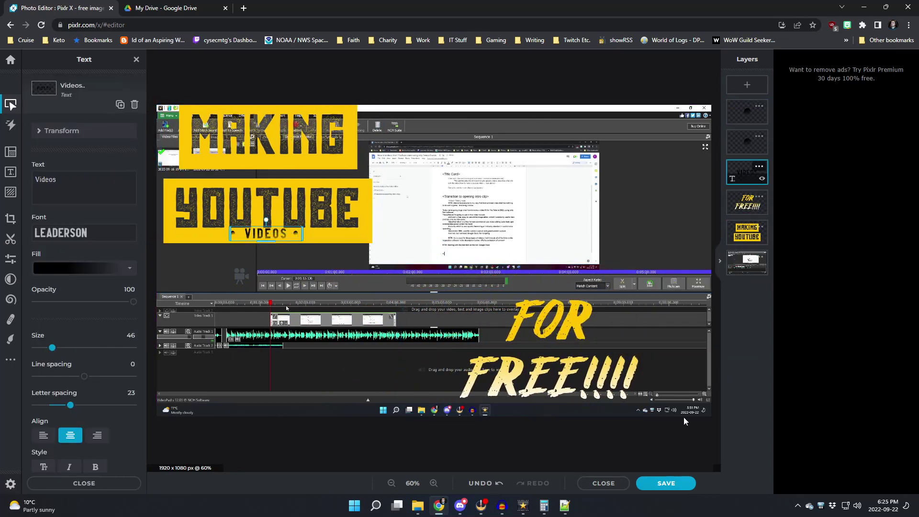
Move the "FOR FREE!!!!" text slightly up and give it a black outline.
left_click_drag(548, 364, 548, 351)
scroll(84, 335, "down", 5)
left_click(127, 287)
left_click(44, 318)
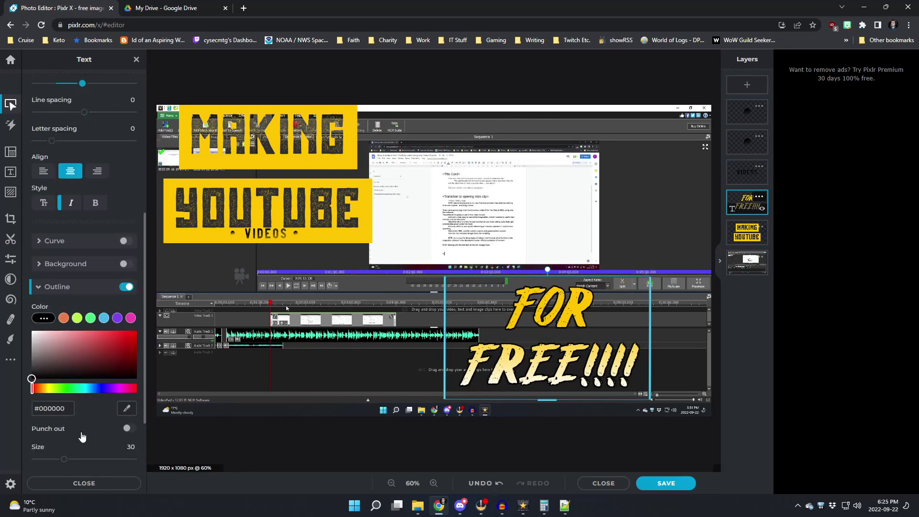
Move the "MAKING YOUTUBE" text slightly down so both words lie fully inside the image.
left_click(296, 233)
left_click_drag(366, 221, 371, 232)
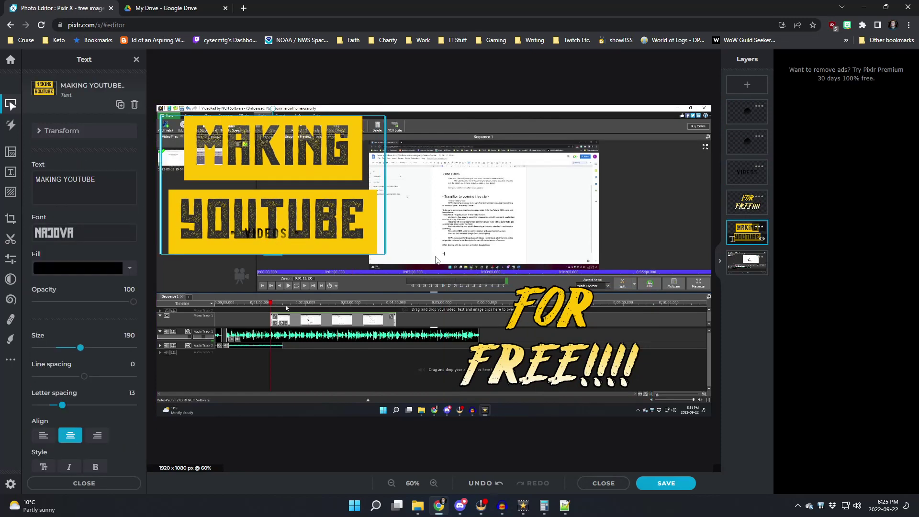
Try the Screen blend mode on the locked background layer.
left_click(759, 258)
left_click(720, 299)
left_click(683, 326)
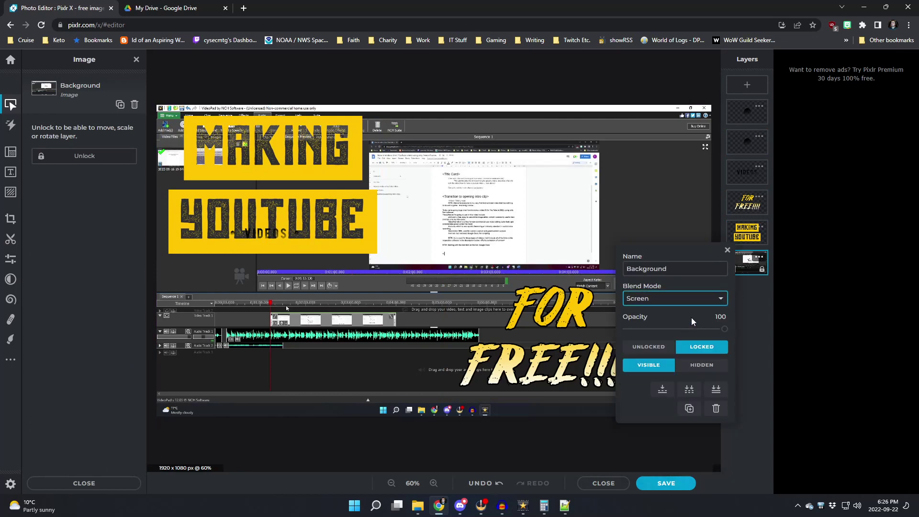
left_click(711, 300)
left_click(712, 311)
Try switching off the punch-out effect of the "MAKING YOUTUBE" text background.
left_click(760, 234)
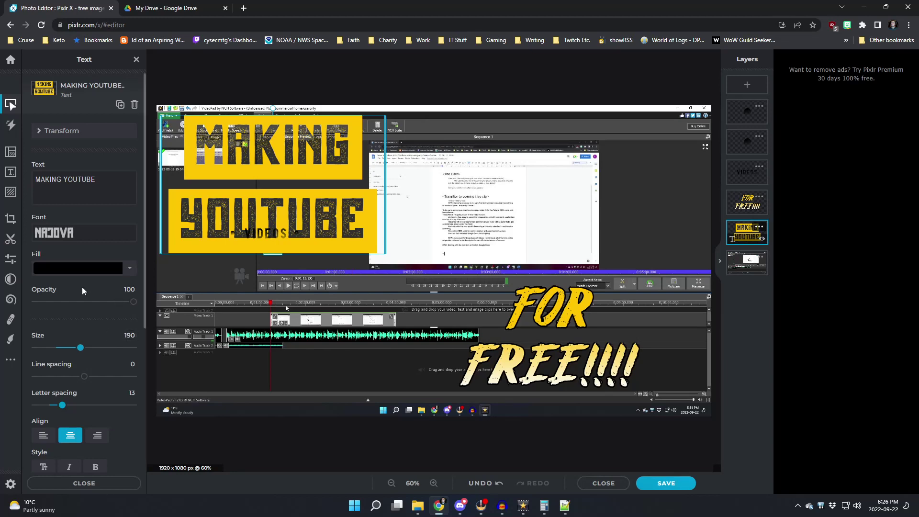
scroll(96, 308, "down", 5)
left_click(129, 351)
left_click(129, 350)
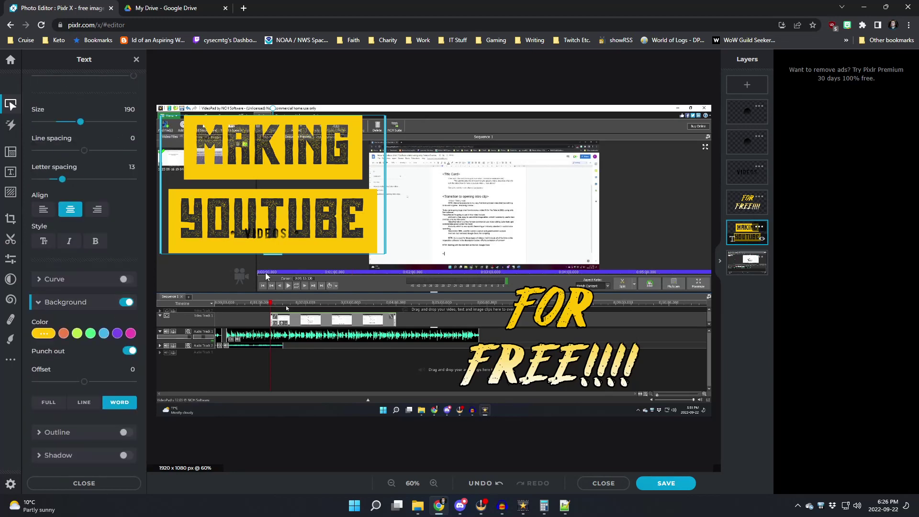
Move the VIDEOS text and its dots down to the lower edge of the yellow YOUTUBE box.
left_click_drag(266, 233, 221, 247)
left_click_drag(296, 232, 289, 246)
left_click(383, 366)
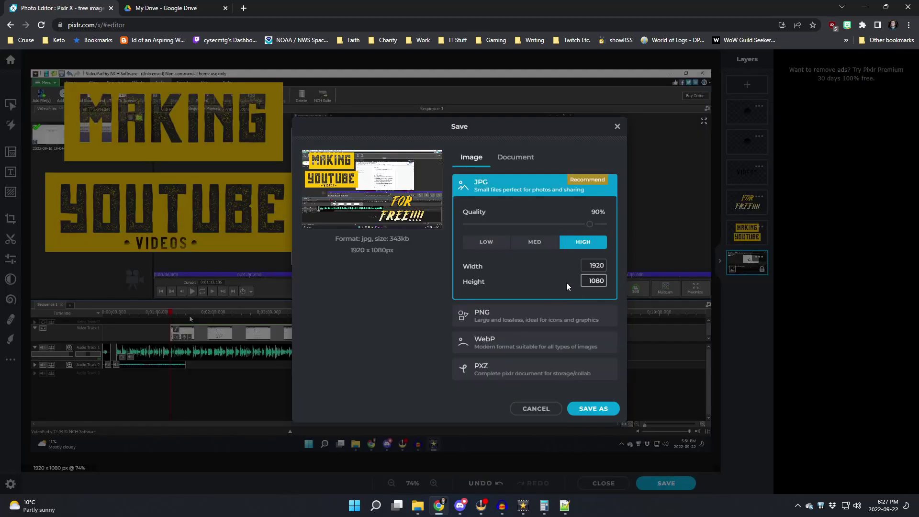
Save the image as a PNG named Thumbnail in a subfolder of Videos and dismiss the premium offer.
left_click(559, 316)
left_click(587, 338)
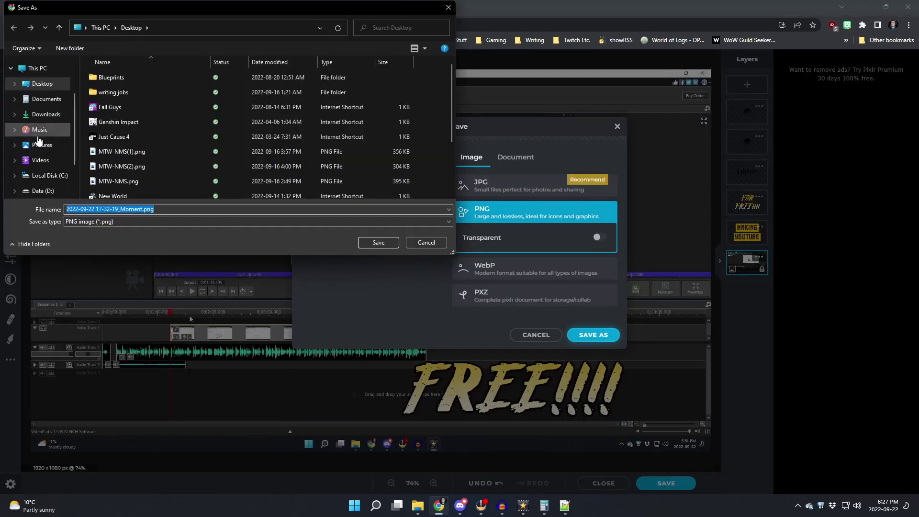
left_click(40, 160)
double_click(268, 127)
left_click_drag(157, 209, 7, 186)
type("Thumbnail")
key("Return")
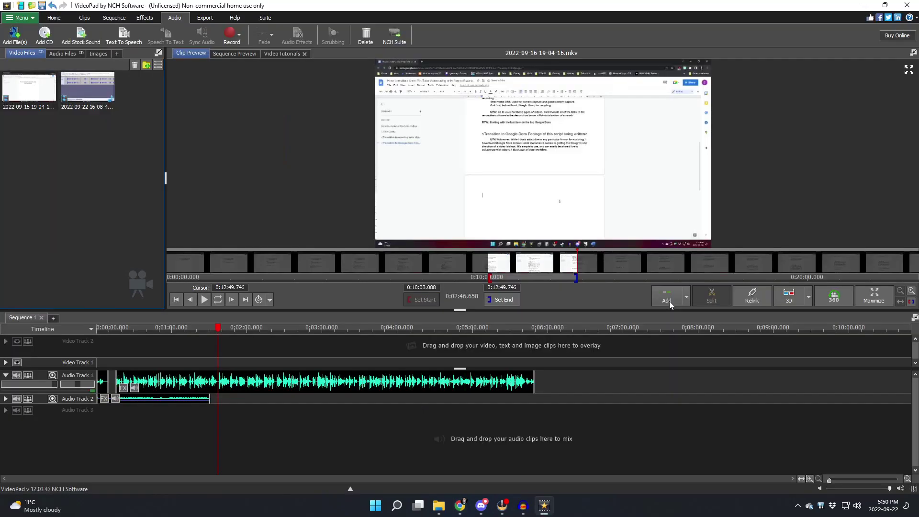
left_click(669, 300)
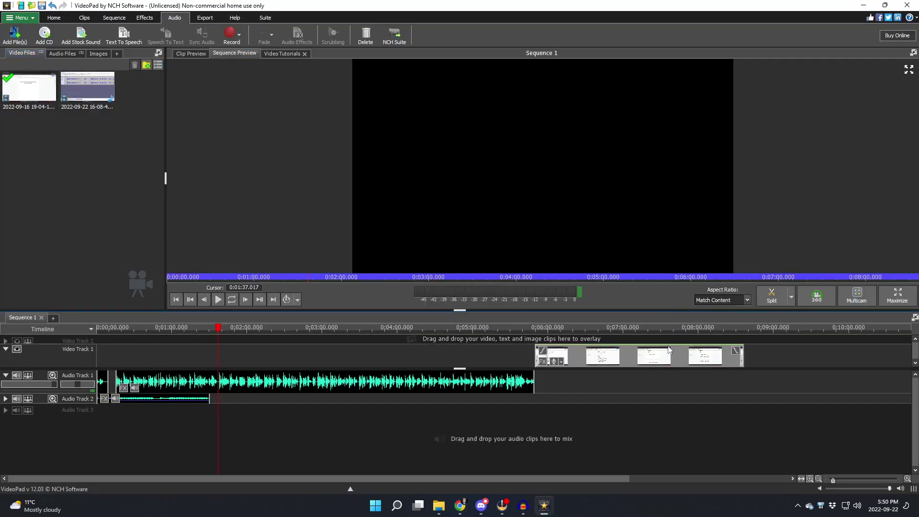
In VideoPad, move the Video Track 1 clip to start at the 0:01:37 cursor and play the sequence from about 0:00:52.
left_click_drag(630, 352, 316, 352)
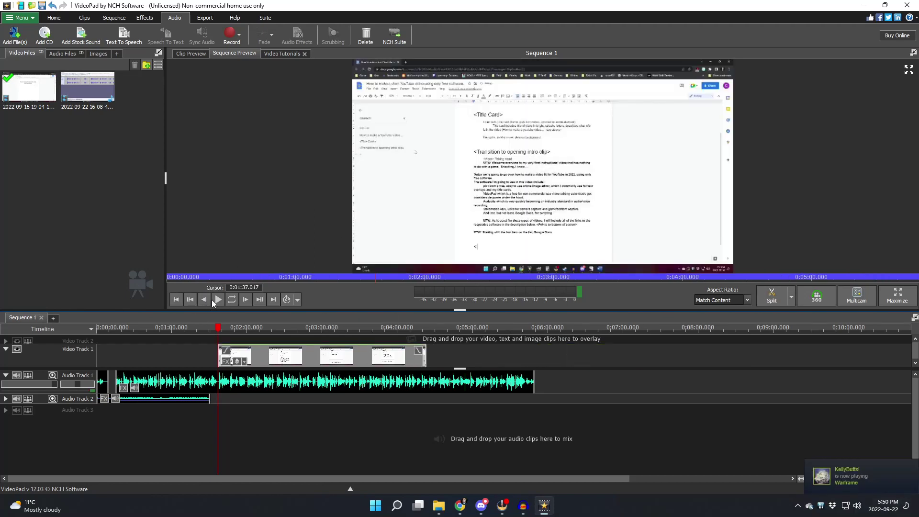
left_click(162, 354)
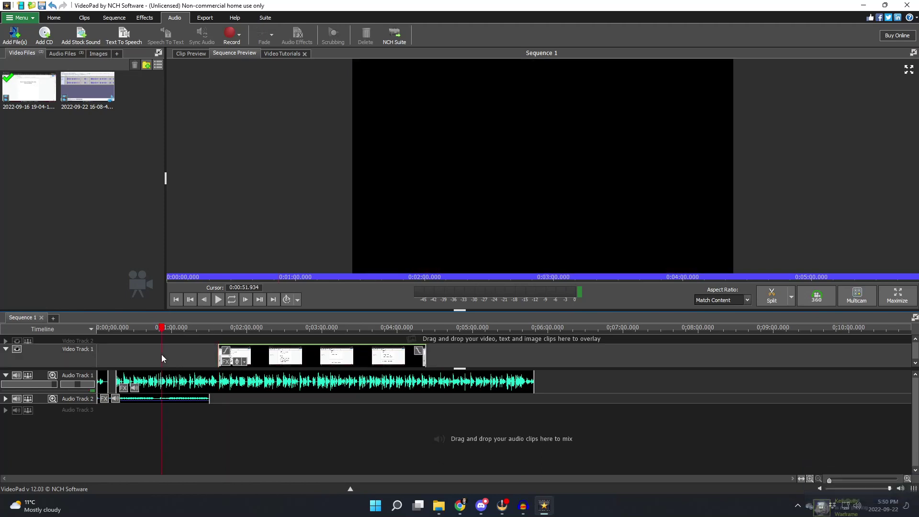
left_click(217, 299)
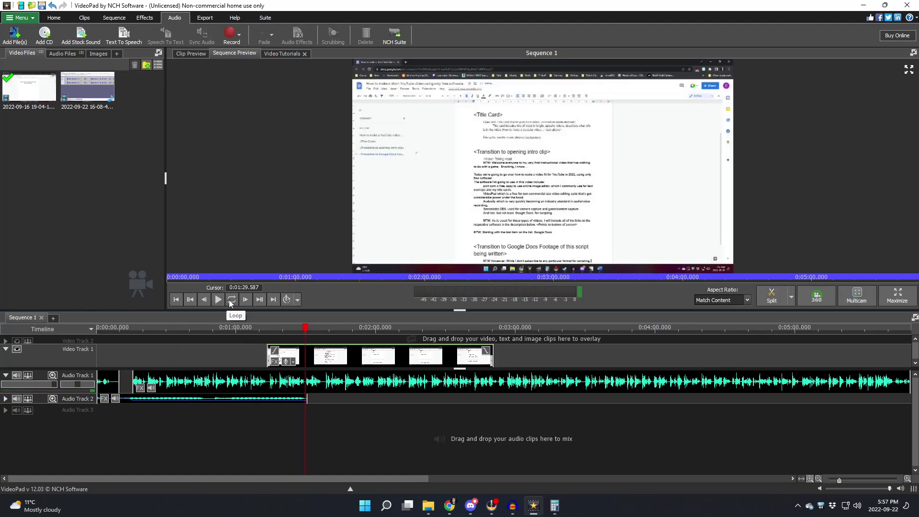
Play the sequence up to 0:01:36.954 and set the Video Track 1 clip's speed to 417%, taking the ratio from Calculator.
key("space")
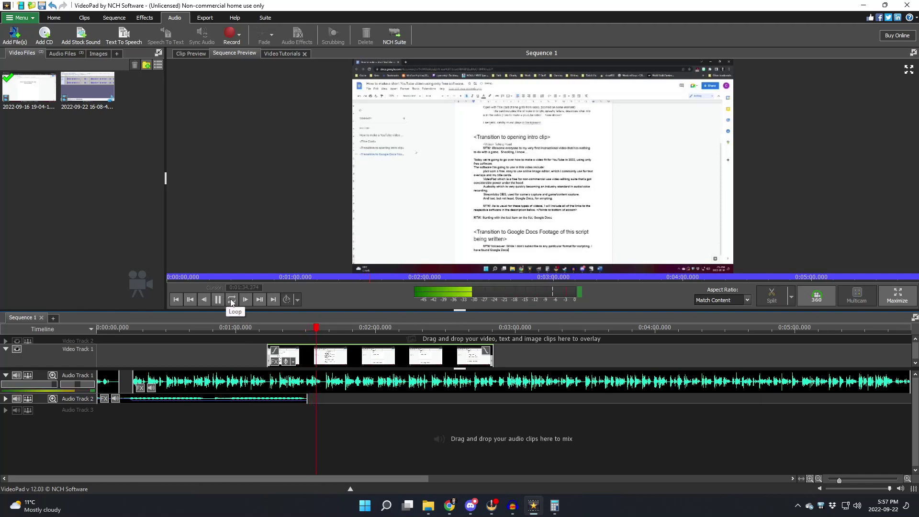
left_click(218, 300)
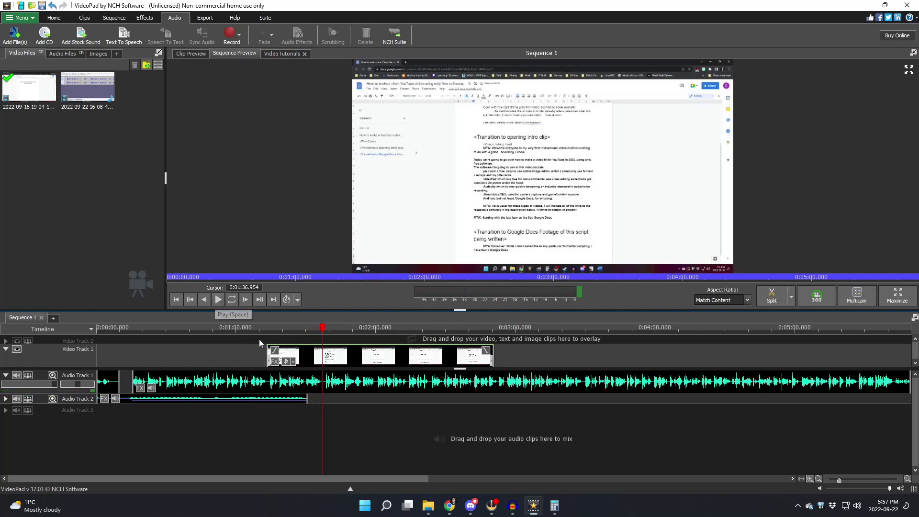
right_click(305, 358)
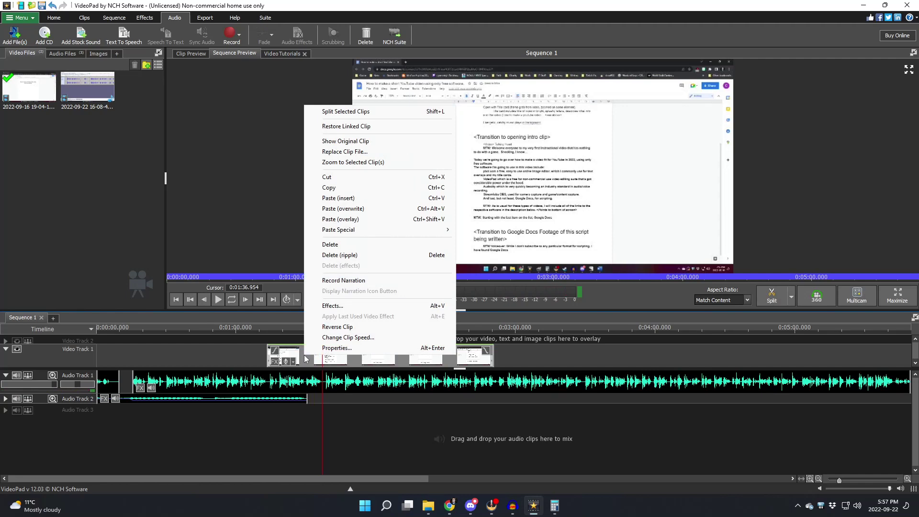
left_click(332, 338)
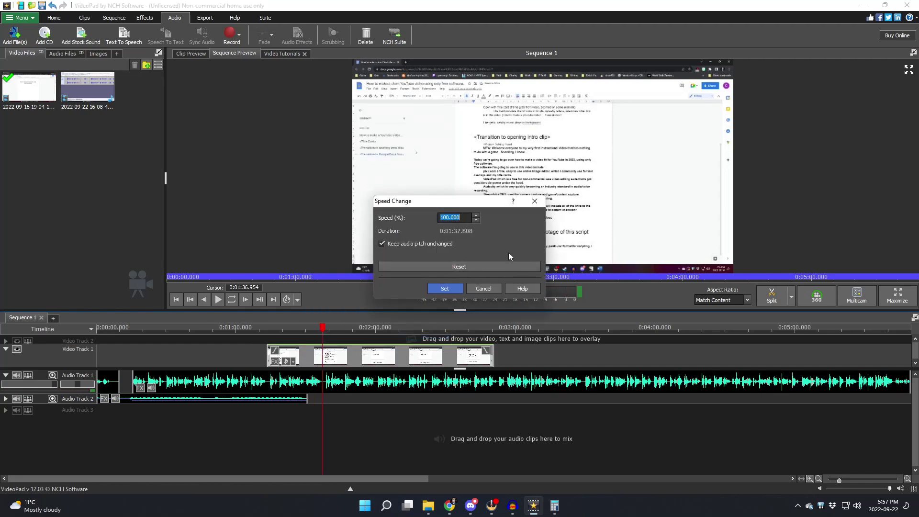
left_click(553, 503)
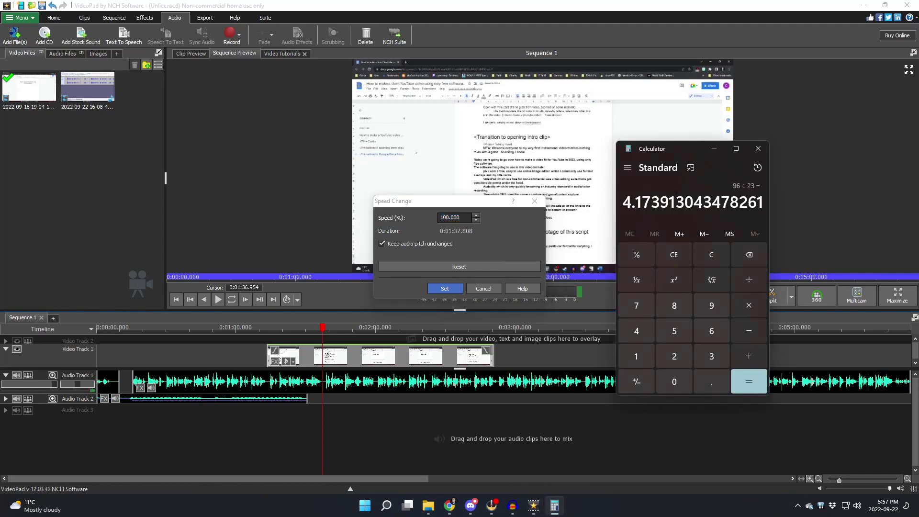
double_click(461, 219)
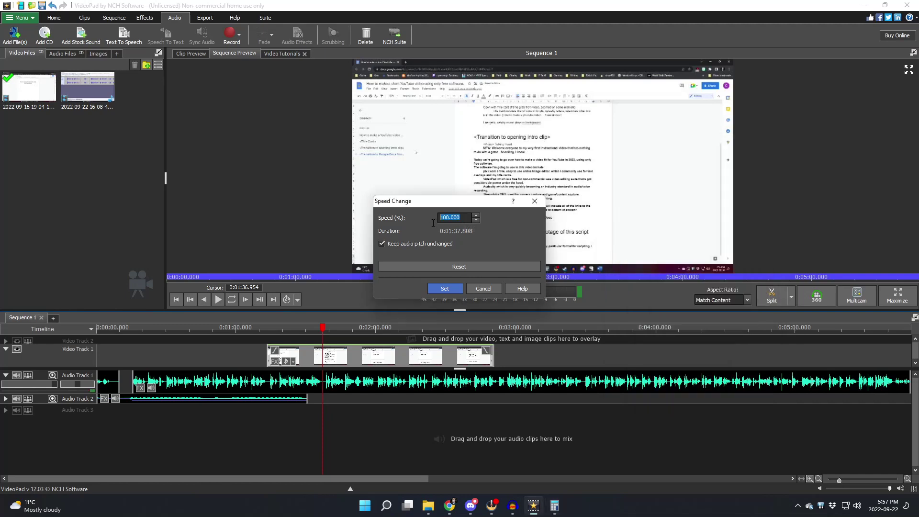
type("417")
left_click(442, 289)
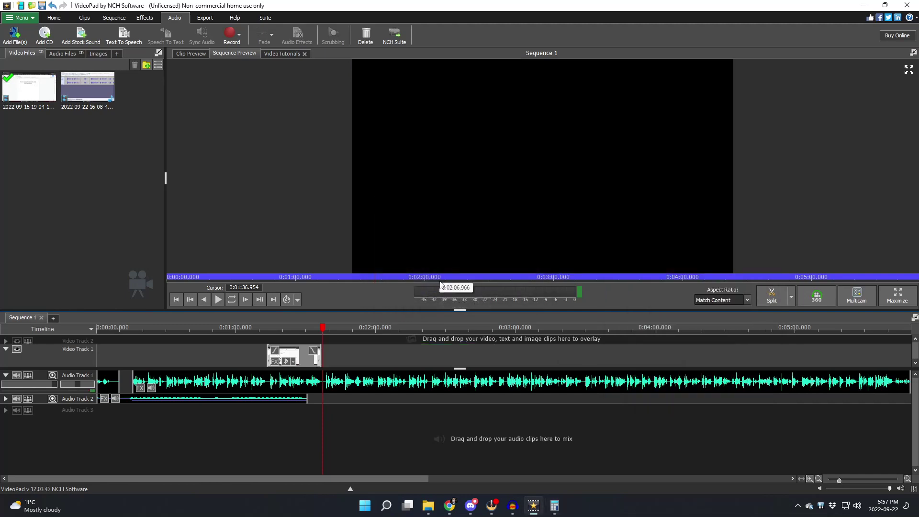
Play the sequence from about 0:01:05, just before the sped-up clip, to check its timing against the narration.
left_click(248, 350)
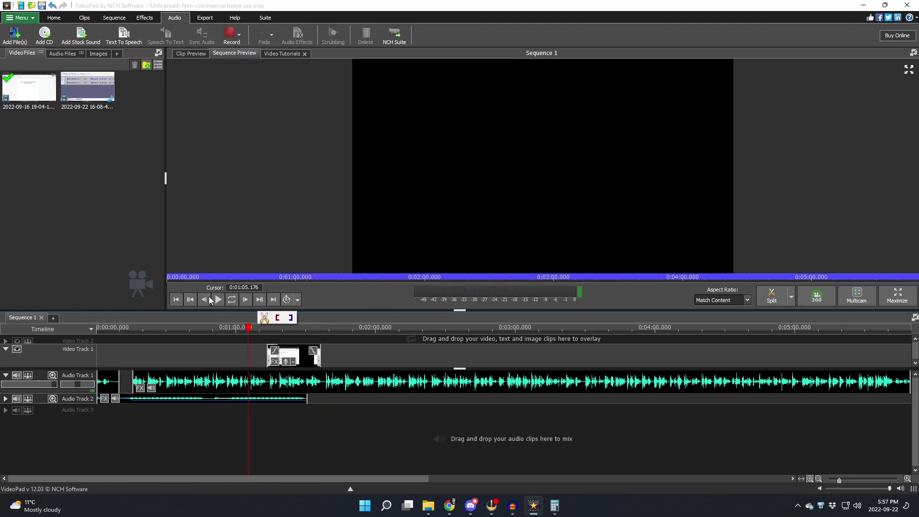
left_click(218, 300)
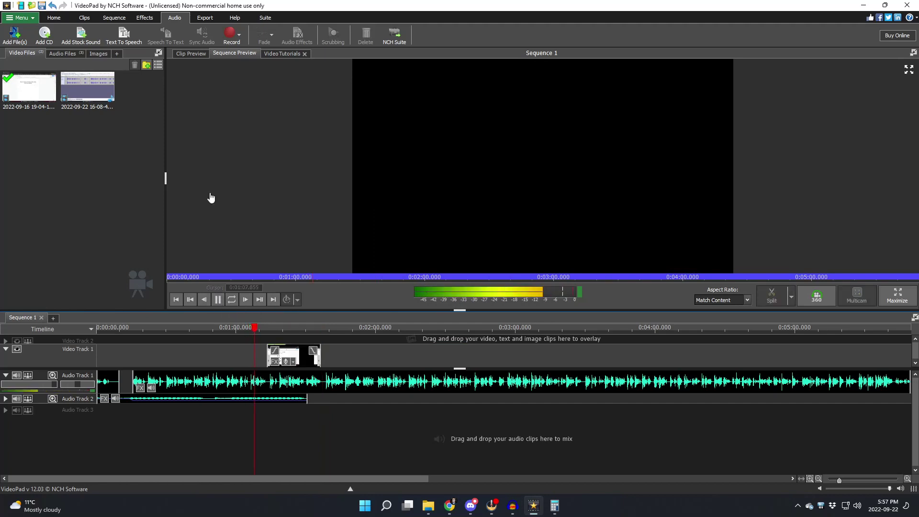